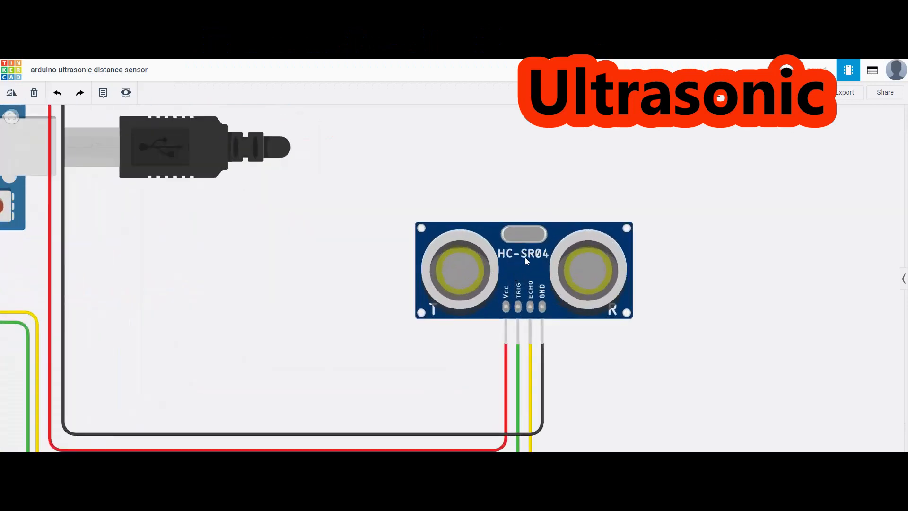
Look over the circuit with the Arduino Uno, the LCD and the HC-SR04 ultrasonic sensor, including the wiring between them
{"action": "scroll", "coordinate": [532, 259], "scroll_direction": "down", "scroll_amount": 5}
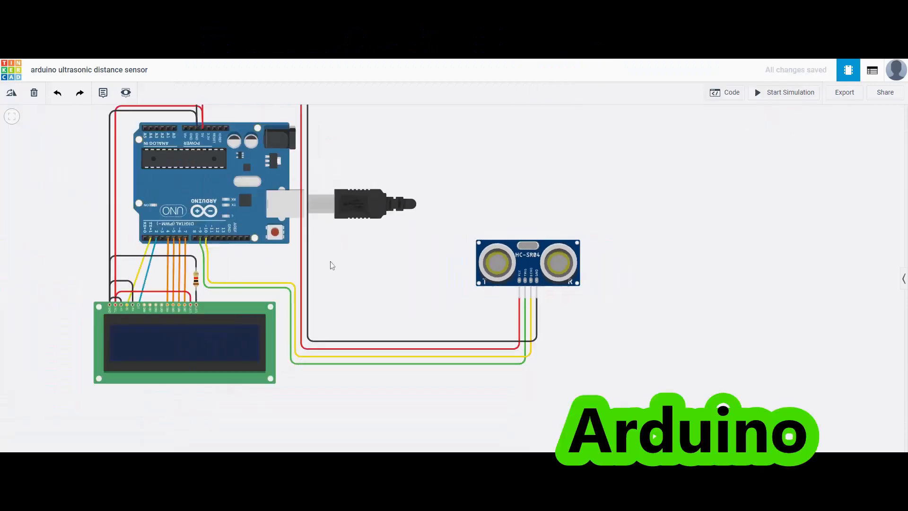
{"action": "scroll", "coordinate": [416, 217], "scroll_direction": "down", "scroll_amount": 2}
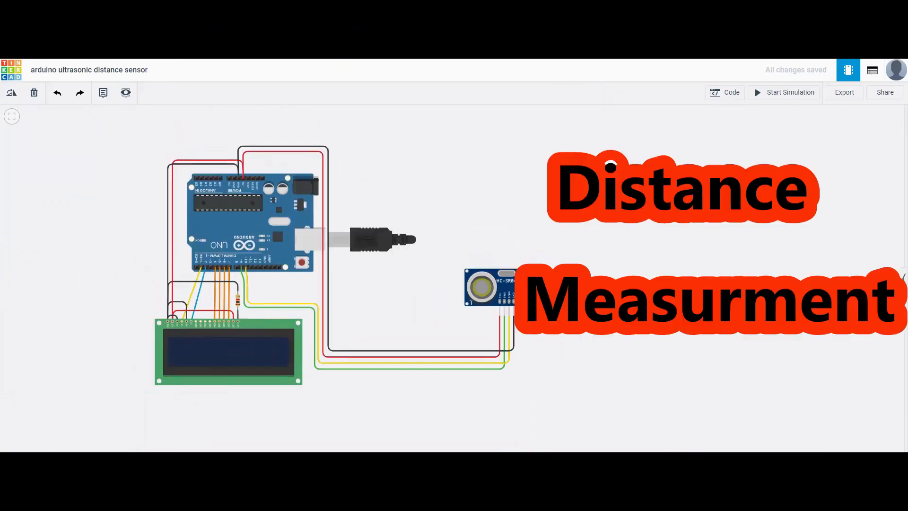
{"action": "scroll", "coordinate": [492, 211], "scroll_direction": "up", "scroll_amount": 5}
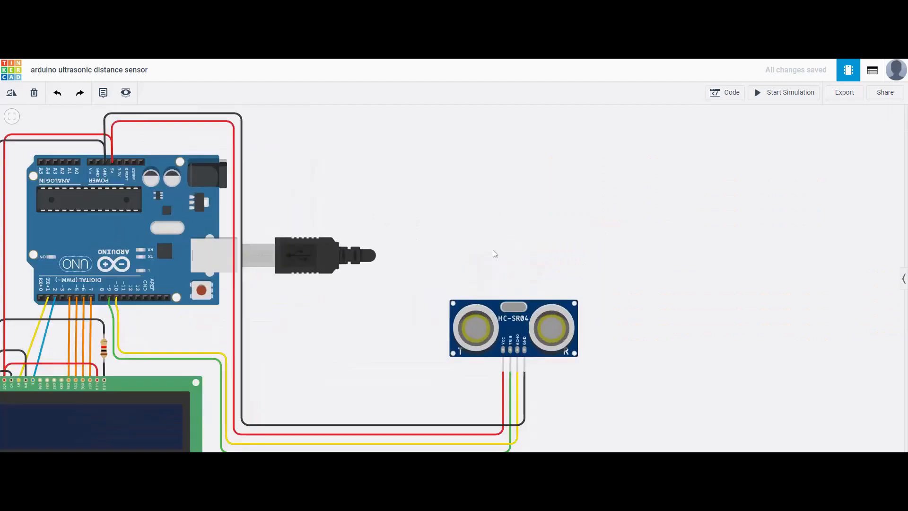
{"action": "scroll", "coordinate": [516, 264], "scroll_direction": "up", "scroll_amount": 3}
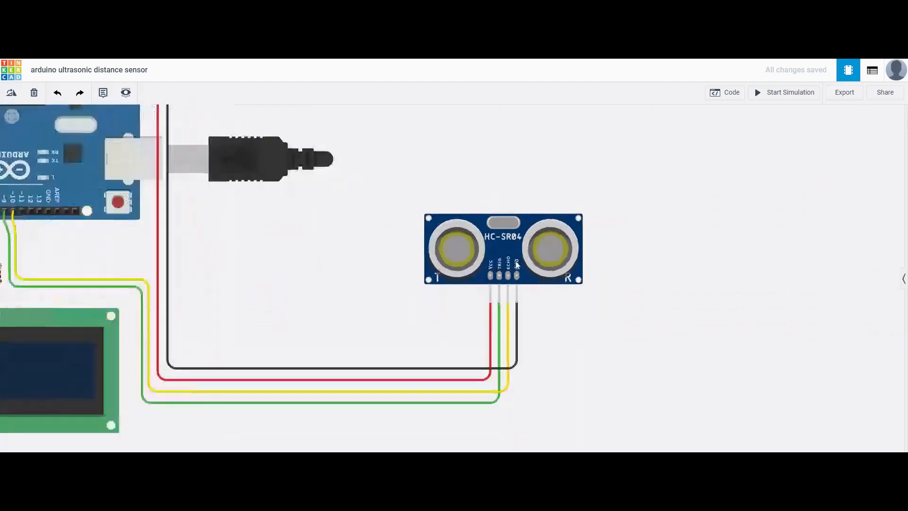
{"action": "scroll", "coordinate": [517, 263], "scroll_direction": "down", "scroll_amount": 3}
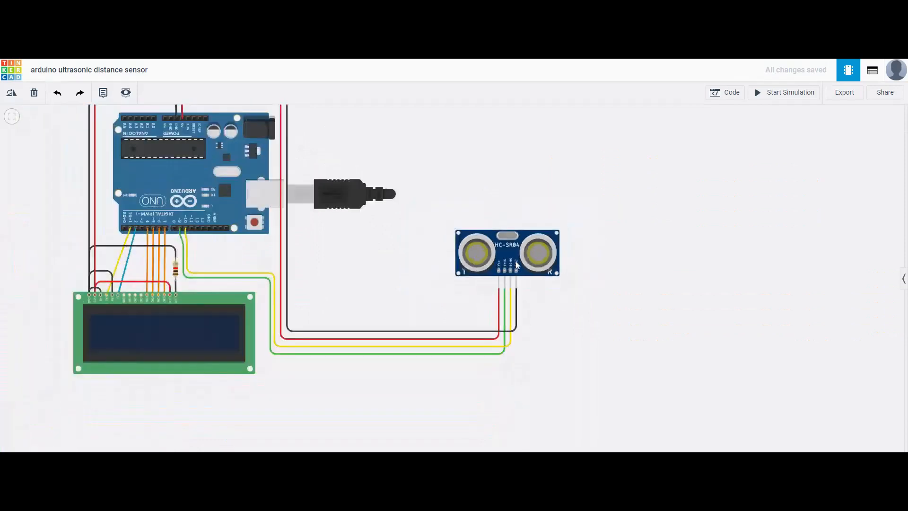
{"action": "scroll", "coordinate": [490, 224], "scroll_direction": "down", "scroll_amount": 1}
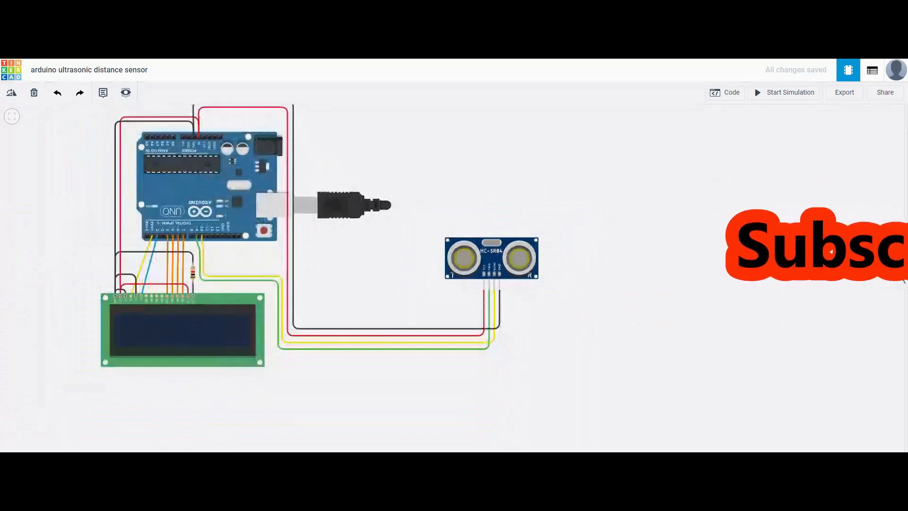
{"action": "scroll", "coordinate": [490, 224], "scroll_direction": "up", "scroll_amount": 3}
{"action": "scroll", "coordinate": [490, 224], "scroll_direction": "down", "scroll_amount": 3}
{"action": "left_click_drag", "start_coordinate": [450, 197], "coordinate": [453, 222]}
{"action": "scroll", "coordinate": [202, 231], "scroll_direction": "up", "scroll_amount": 2}
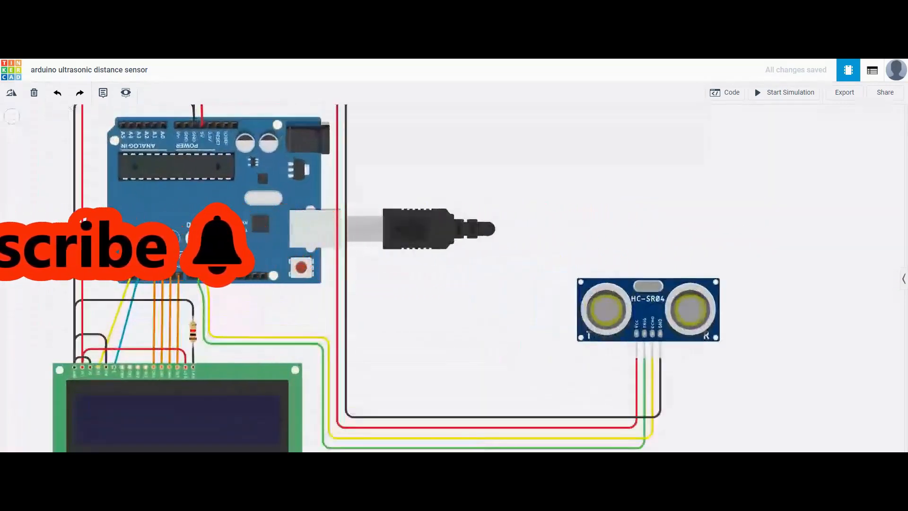
{"action": "scroll", "coordinate": [204, 236], "scroll_direction": "down", "scroll_amount": 1}
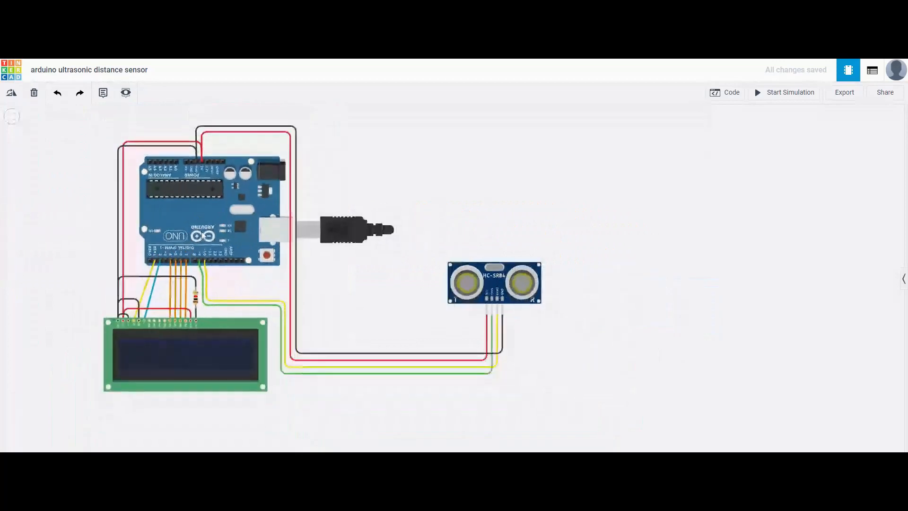
Inspect the Arduino Uno R3 board and the LCD 16 x 2 by selecting each in turn
{"action": "left_click", "coordinate": [202, 235]}
{"action": "scroll", "coordinate": [203, 235], "scroll_direction": "up", "scroll_amount": 2}
{"action": "scroll", "coordinate": [202, 235], "scroll_direction": "down", "scroll_amount": 1}
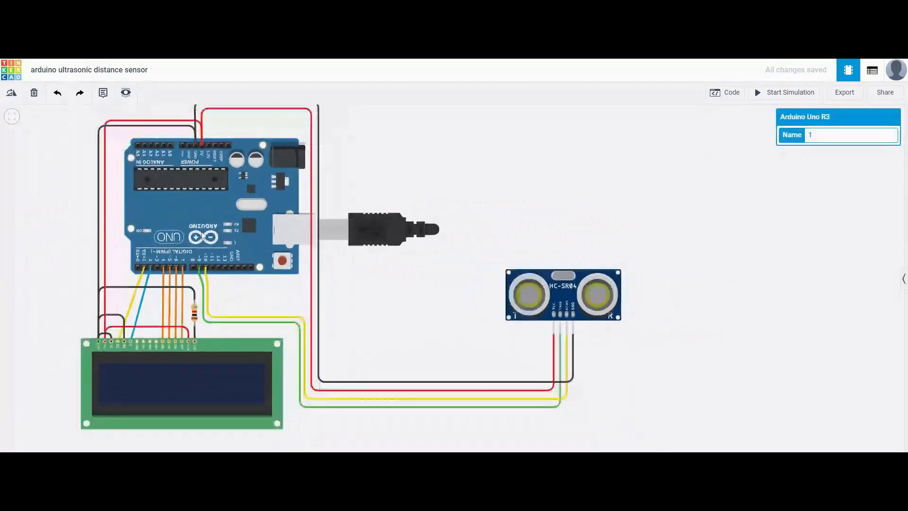
{"action": "scroll", "coordinate": [202, 235], "scroll_direction": "down", "scroll_amount": 1}
{"action": "left_click", "coordinate": [197, 347]}
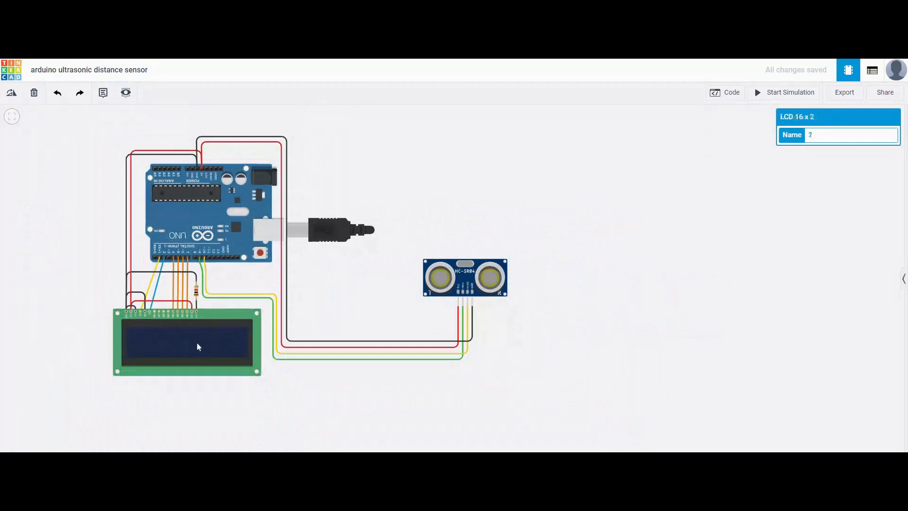
Examine the signal wires between the LCD and the Arduino's digital pins, highlighting the yellow RS wire
{"action": "scroll", "coordinate": [198, 347], "scroll_direction": "up", "scroll_amount": 2}
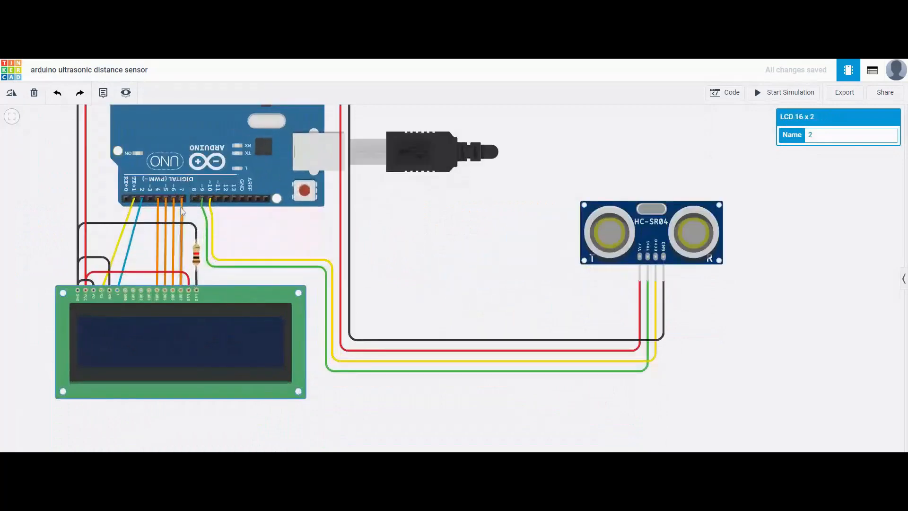
{"action": "left_click", "coordinate": [132, 251]}
{"action": "left_click", "coordinate": [120, 249]}
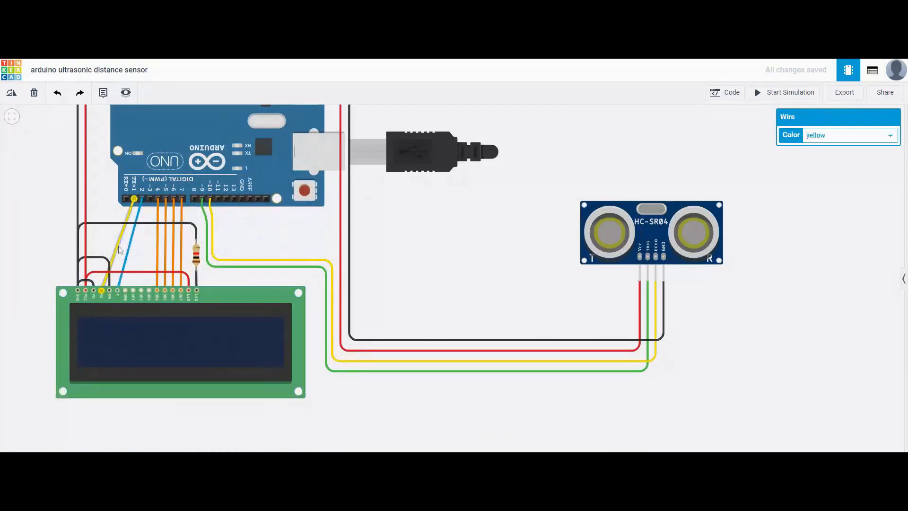
{"action": "left_click", "coordinate": [152, 252]}
Trace the LCD's GND and VCC wires up to the Arduino's GND and 5V power pins
{"action": "scroll", "coordinate": [78, 272], "scroll_direction": "up", "scroll_amount": 3}
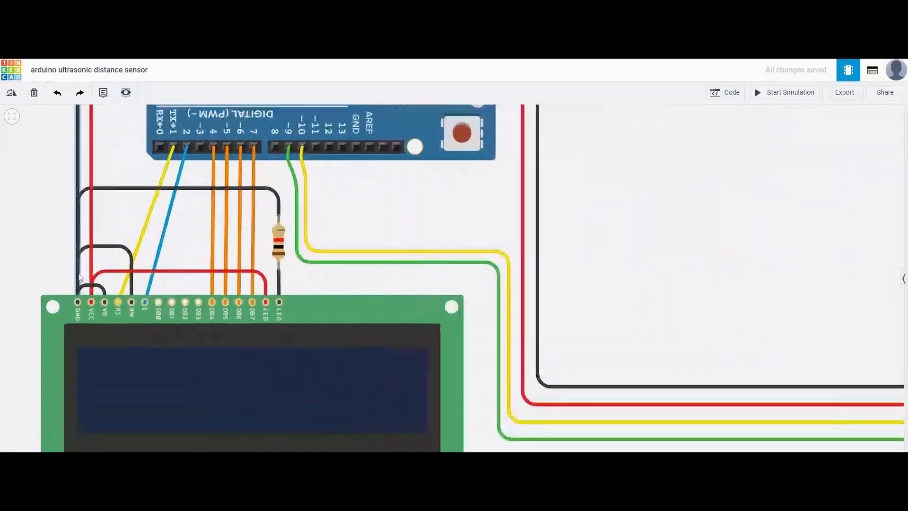
{"action": "scroll", "coordinate": [78, 272], "scroll_direction": "down", "scroll_amount": 7}
{"action": "scroll", "coordinate": [106, 164], "scroll_direction": "up", "scroll_amount": 5}
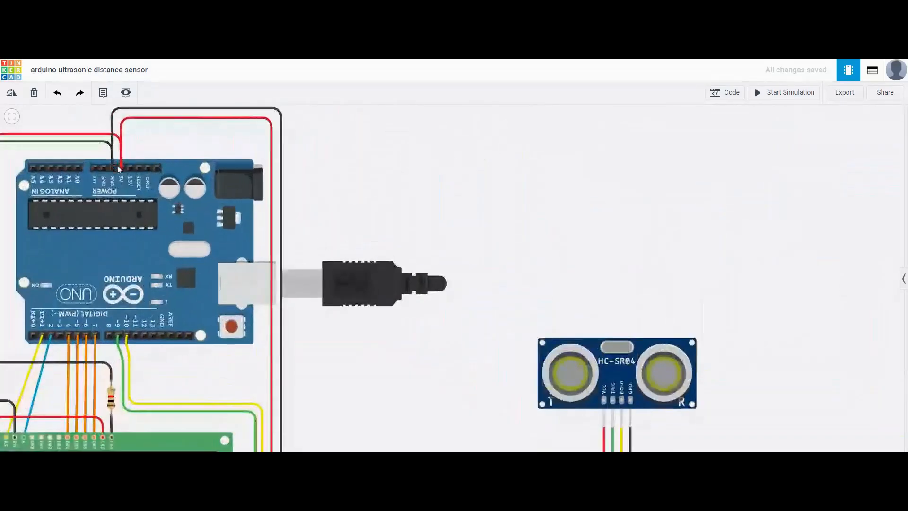
{"action": "scroll", "coordinate": [83, 169], "scroll_direction": "down", "scroll_amount": 5}
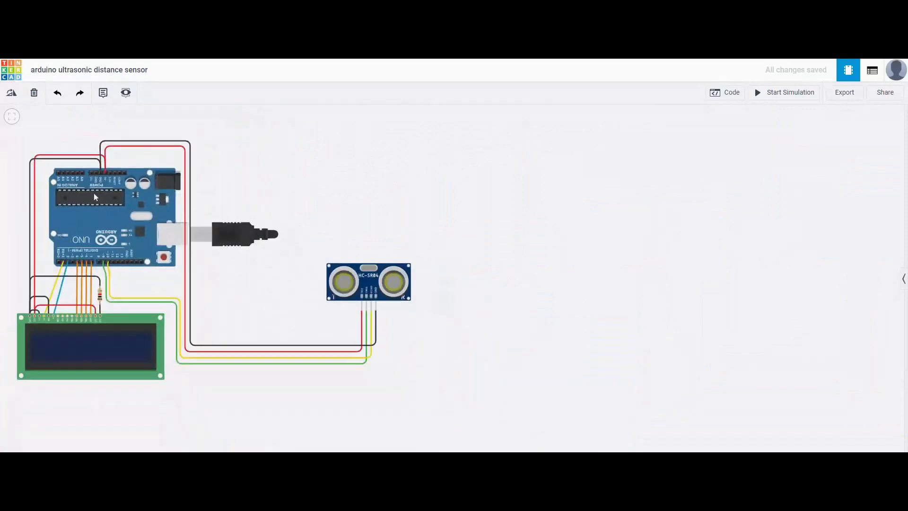
Inspect the LCD's black ground jumpers at VO and RW and the red wire from VCC to the LED pin
{"action": "scroll", "coordinate": [105, 259], "scroll_direction": "up", "scroll_amount": 5}
{"action": "left_click", "coordinate": [103, 255]}
{"action": "left_click", "coordinate": [73, 260]}
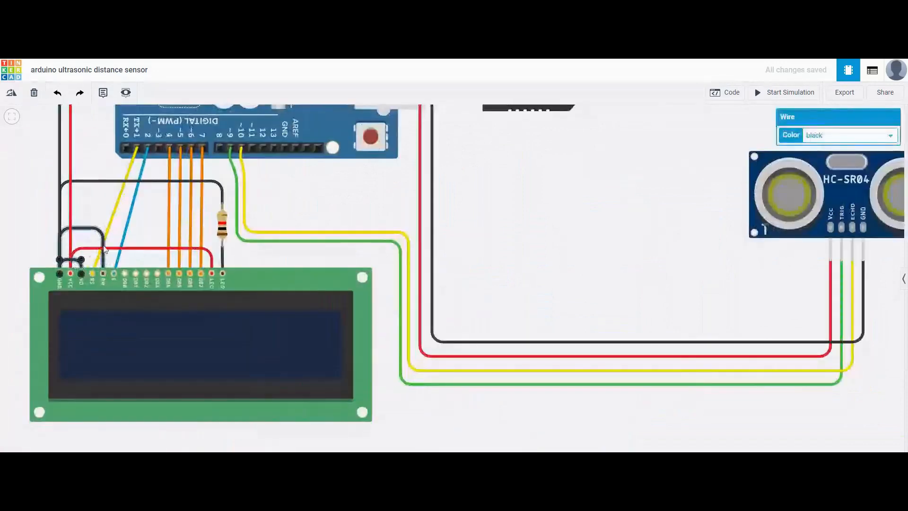
{"action": "scroll", "coordinate": [150, 250], "scroll_direction": "up", "scroll_amount": 1}
{"action": "left_click", "coordinate": [151, 244]}
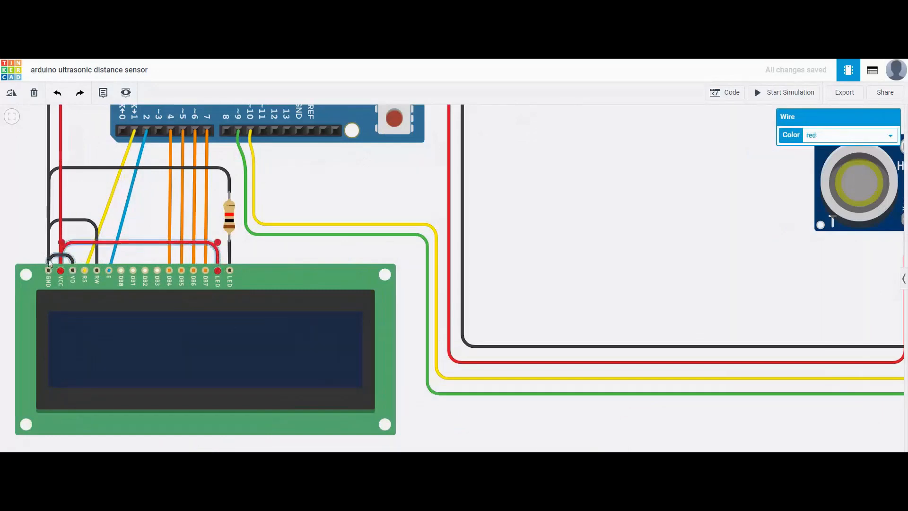
Inspect the resistor on the LCD's LED pin and the black wires at both of its ends
{"action": "scroll", "coordinate": [230, 252], "scroll_direction": "up", "scroll_amount": 2}
{"action": "left_click", "coordinate": [230, 255]}
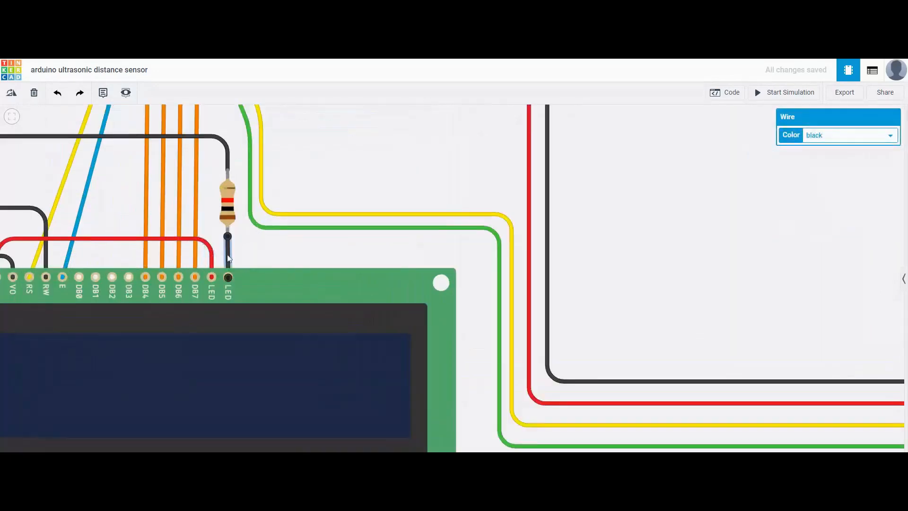
{"action": "scroll", "coordinate": [230, 255], "scroll_direction": "down", "scroll_amount": 1}
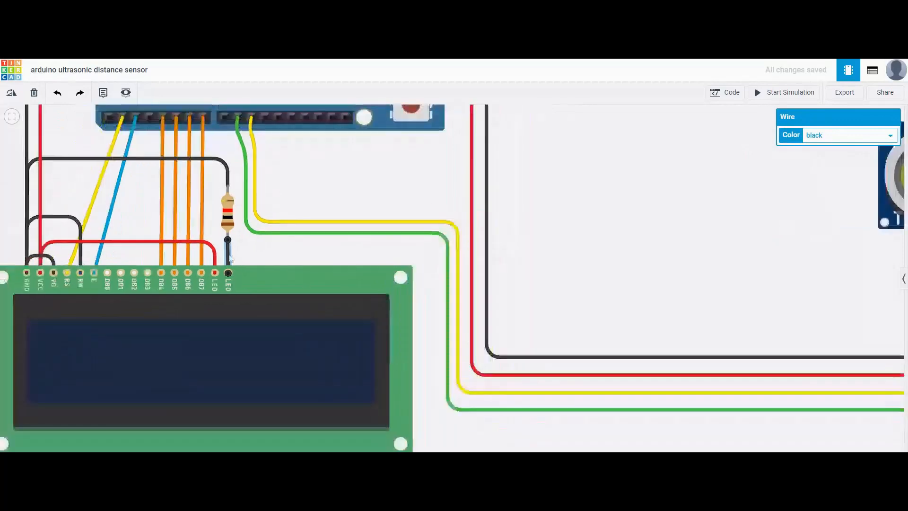
{"action": "scroll", "coordinate": [229, 257], "scroll_direction": "down", "scroll_amount": 2}
{"action": "scroll", "coordinate": [221, 181], "scroll_direction": "up", "scroll_amount": 5}
{"action": "left_click", "coordinate": [221, 180]}
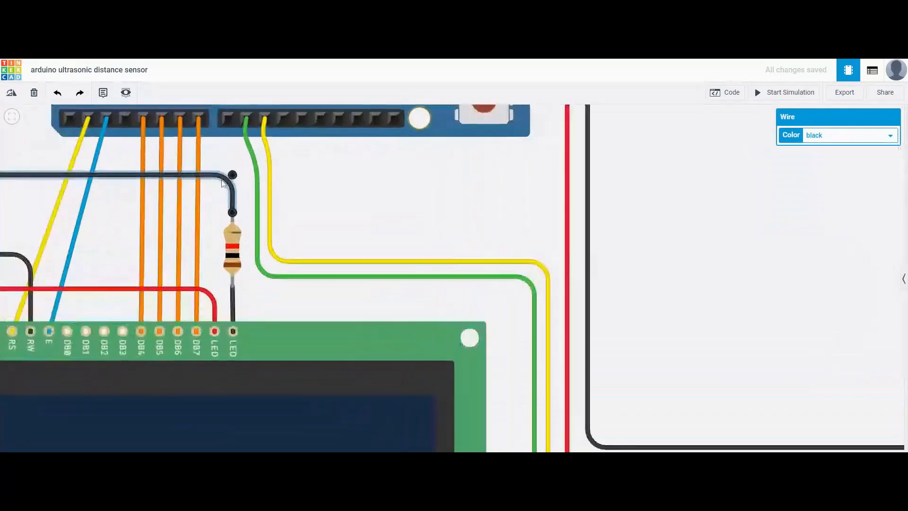
{"action": "scroll", "coordinate": [222, 180], "scroll_direction": "down", "scroll_amount": 4}
{"action": "scroll", "coordinate": [221, 181], "scroll_direction": "down", "scroll_amount": 2}
{"action": "left_click", "coordinate": [225, 222]}
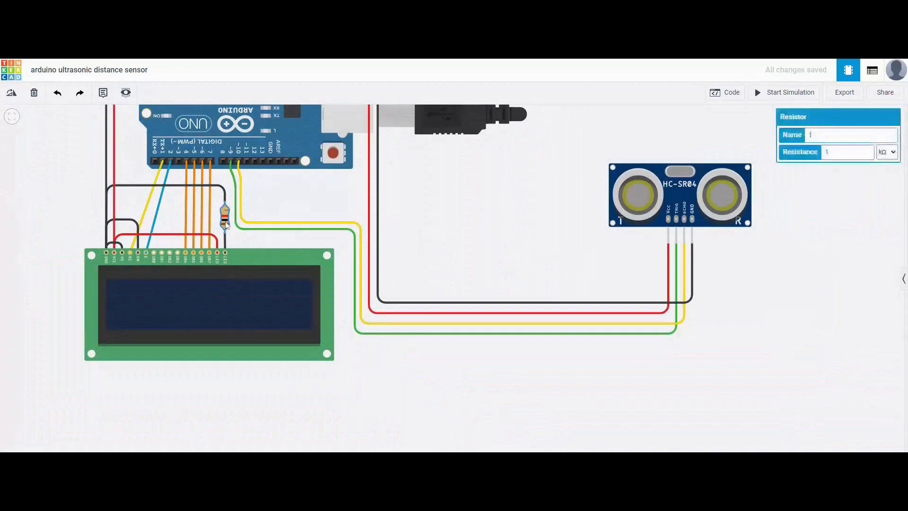
Examine the HC-SR04 sensor's VCC, TRIG, ECHO and GND pins up close
{"action": "scroll", "coordinate": [226, 223], "scroll_direction": "down", "scroll_amount": 3}
{"action": "left_click", "coordinate": [416, 221]}
{"action": "scroll", "coordinate": [501, 220], "scroll_direction": "up", "scroll_amount": 5}
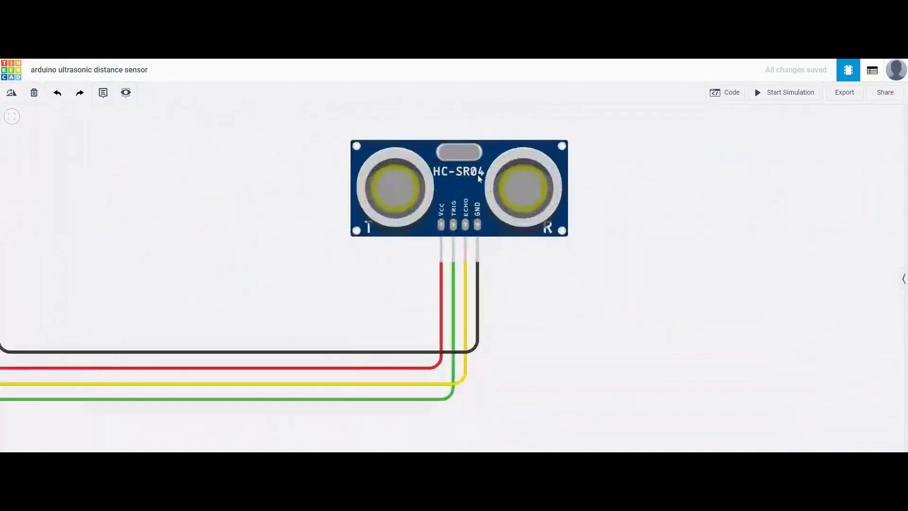
{"action": "scroll", "coordinate": [479, 179], "scroll_direction": "down", "scroll_amount": 1}
{"action": "scroll", "coordinate": [478, 179], "scroll_direction": "down", "scroll_amount": 2}
{"action": "scroll", "coordinate": [478, 179], "scroll_direction": "down", "scroll_amount": 1}
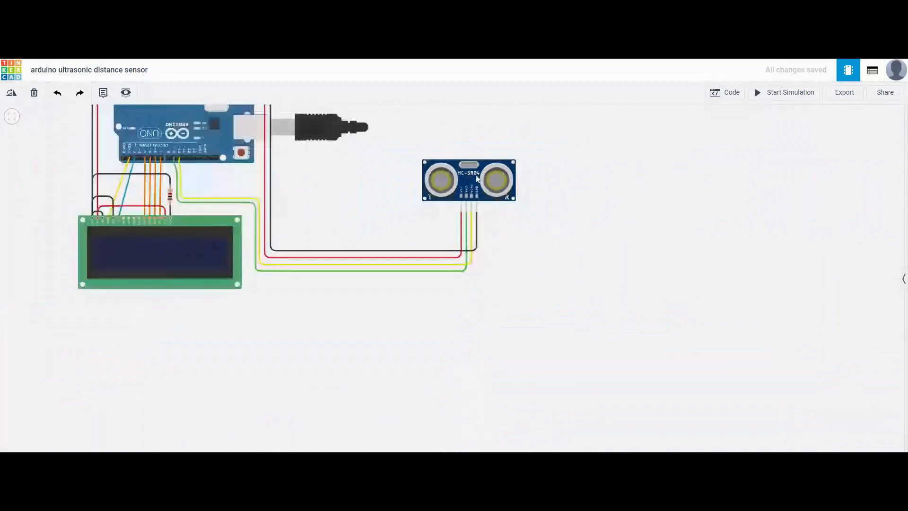
{"action": "scroll", "coordinate": [512, 236], "scroll_direction": "up", "scroll_amount": 4}
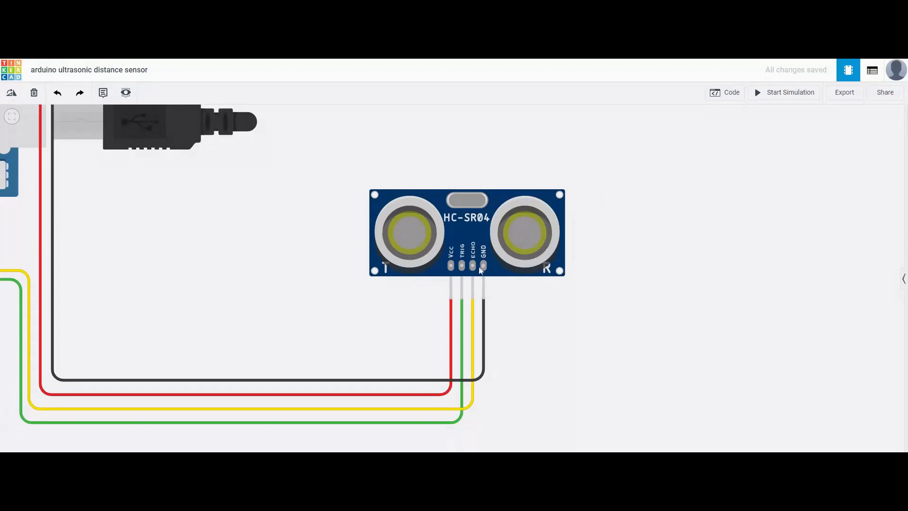
Trace the sensor's red VCC wire and black GND wire to the Arduino's power header
{"action": "scroll", "coordinate": [466, 295], "scroll_direction": "down", "scroll_amount": 1}
{"action": "left_click", "coordinate": [465, 295]}
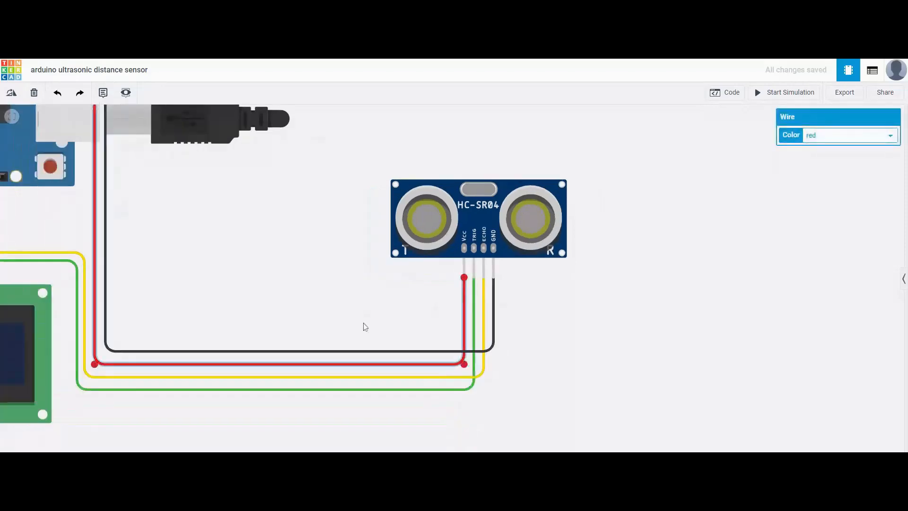
{"action": "scroll", "coordinate": [344, 314], "scroll_direction": "down", "scroll_amount": 5}
{"action": "scroll", "coordinate": [418, 322], "scroll_direction": "up", "scroll_amount": 3}
{"action": "left_click", "coordinate": [411, 314]}
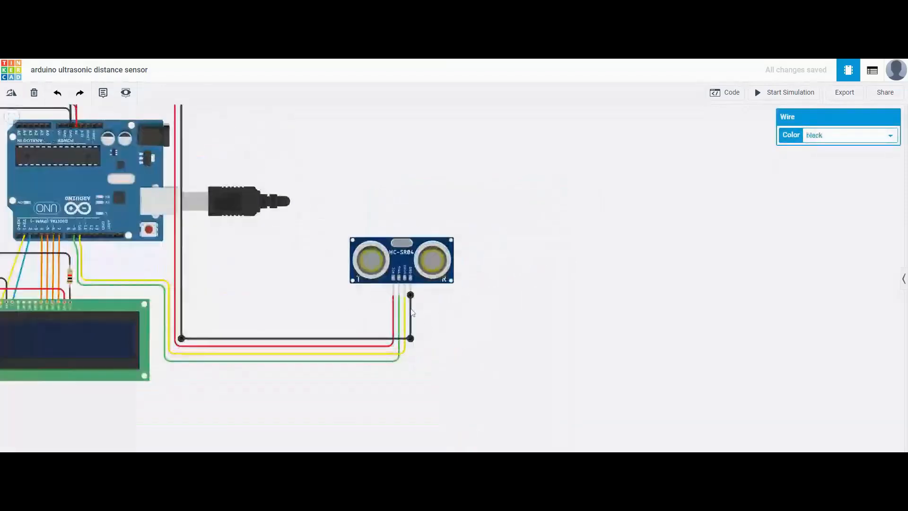
{"action": "scroll", "coordinate": [103, 183], "scroll_direction": "down", "scroll_amount": 3}
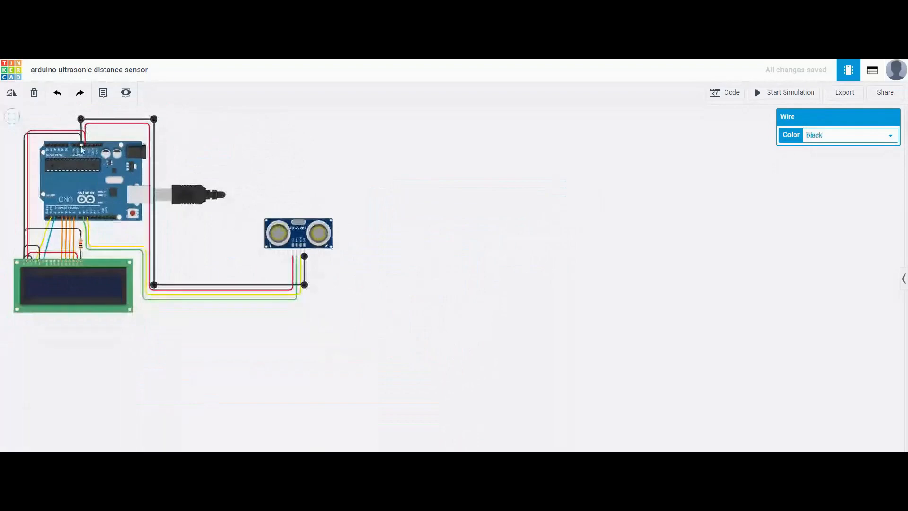
{"action": "scroll", "coordinate": [85, 146], "scroll_direction": "up", "scroll_amount": 3}
{"action": "scroll", "coordinate": [88, 146], "scroll_direction": "down", "scroll_amount": 3}
Trace the sensor's green TRIG wire to Arduino pin 9 and check the yellow ECHO wire beside it
{"action": "scroll", "coordinate": [350, 298], "scroll_direction": "up", "scroll_amount": 3}
{"action": "left_click", "coordinate": [349, 297]}
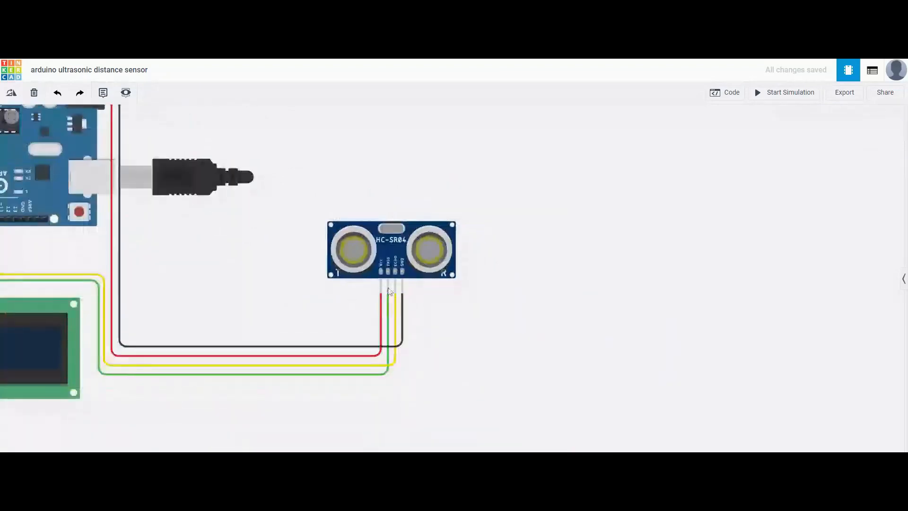
{"action": "left_click", "coordinate": [389, 306]}
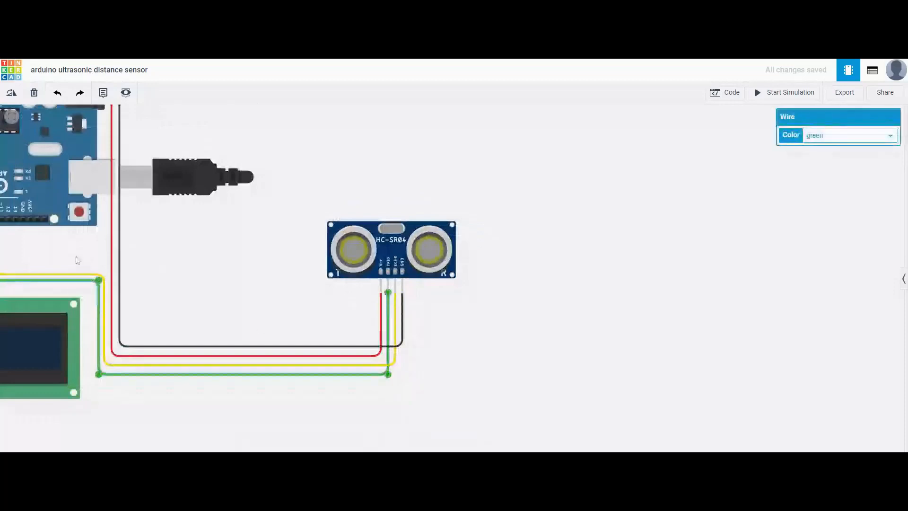
{"action": "scroll", "coordinate": [73, 255], "scroll_direction": "down", "scroll_amount": 3}
{"action": "left_click_drag", "start_coordinate": [72, 255], "coordinate": [304, 239]}
{"action": "scroll", "coordinate": [304, 246], "scroll_direction": "up", "scroll_amount": 3}
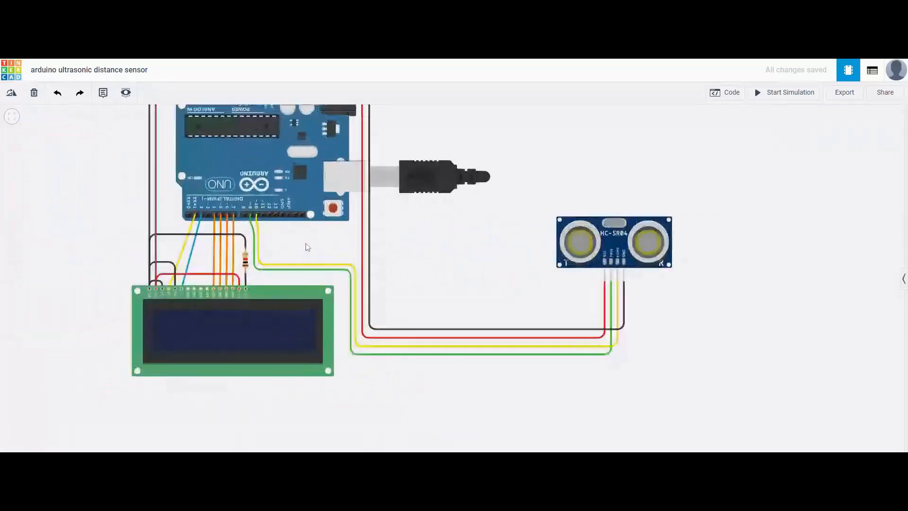
{"action": "left_click", "coordinate": [252, 234]}
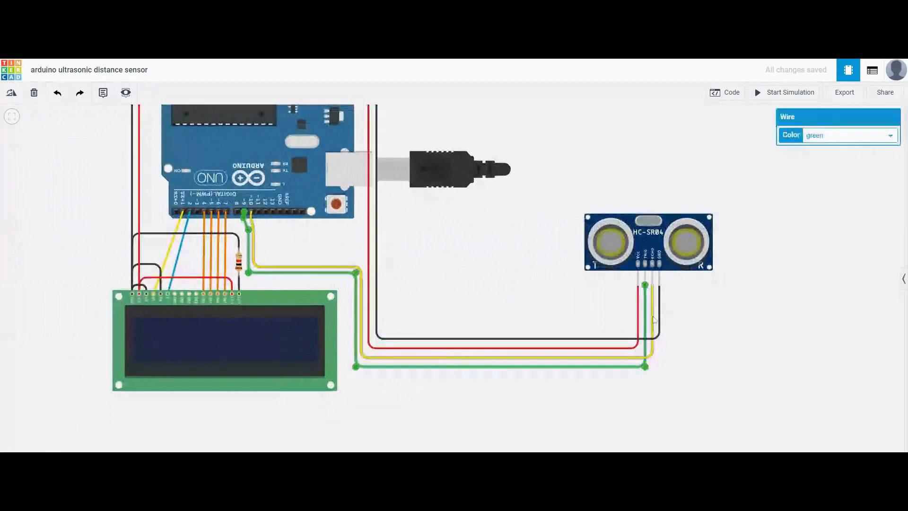
{"action": "left_click", "coordinate": [287, 248]}
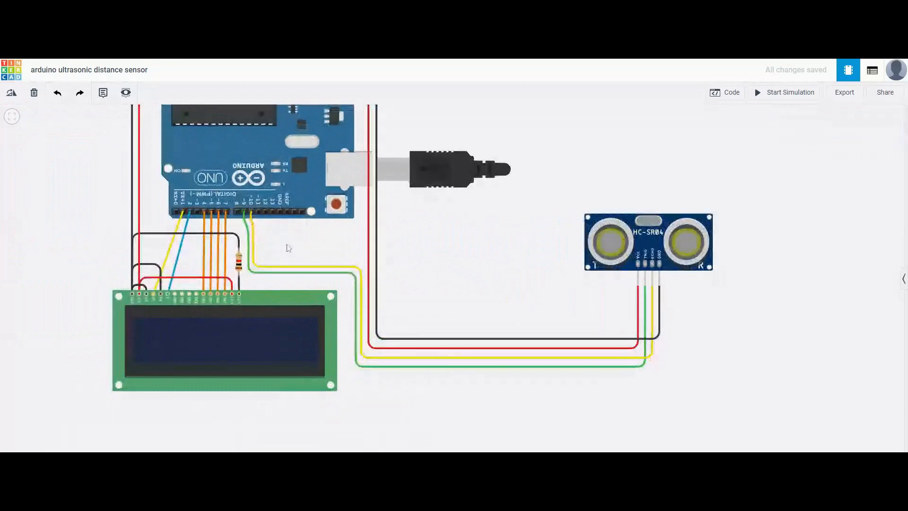
{"action": "scroll", "coordinate": [331, 239], "scroll_direction": "down", "scroll_amount": 3}
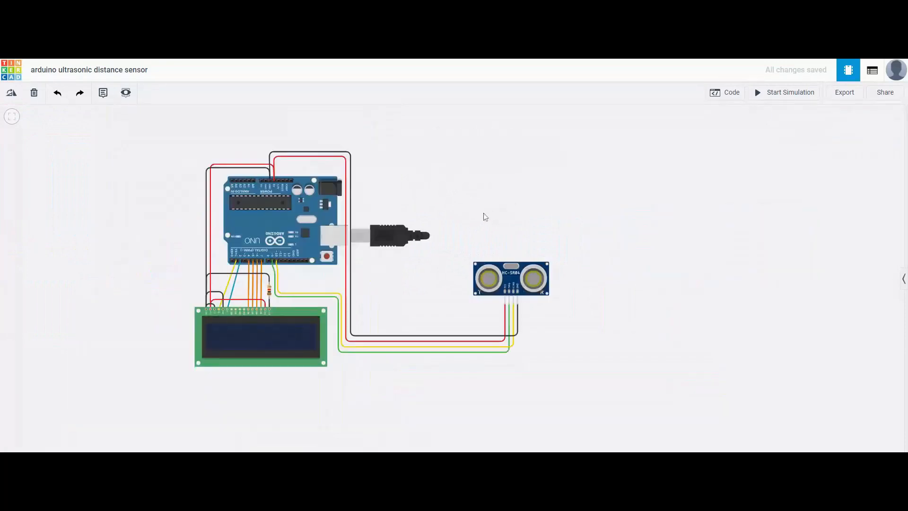
{"action": "scroll", "coordinate": [482, 217], "scroll_direction": "up", "scroll_amount": 3}
{"action": "scroll", "coordinate": [482, 217], "scroll_direction": "down", "scroll_amount": 2}
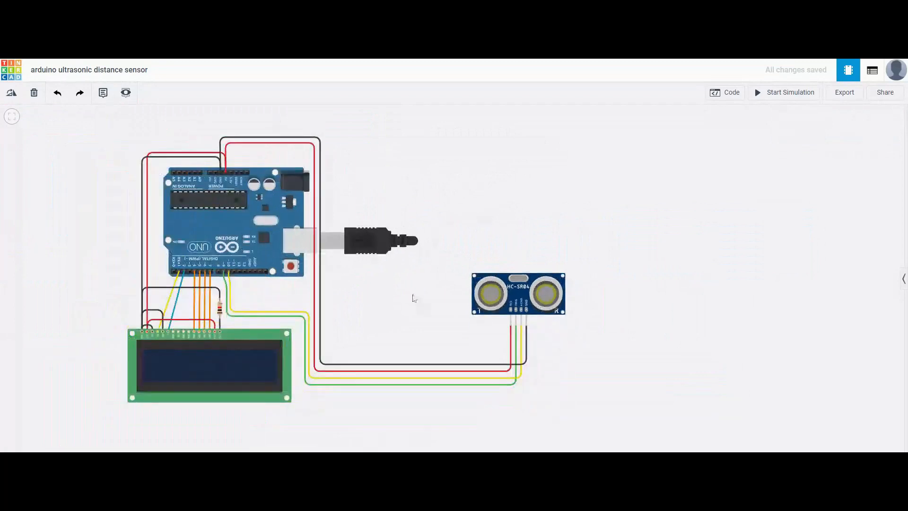
{"action": "scroll", "coordinate": [399, 293], "scroll_direction": "up", "scroll_amount": 3}
{"action": "scroll", "coordinate": [399, 293], "scroll_direction": "down", "scroll_amount": 3}
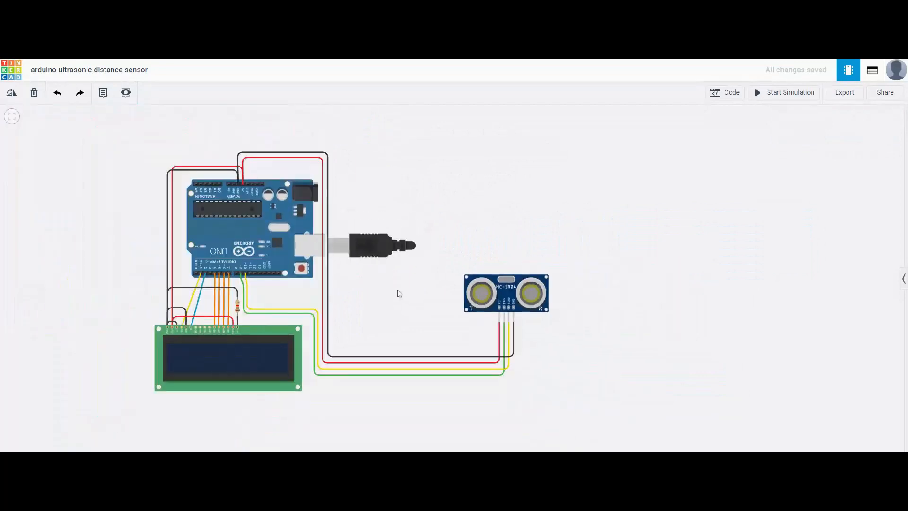
Show the Arduino code beside the circuit and widen the code area so more of each line is readable
{"action": "left_click_drag", "start_coordinate": [399, 294], "coordinate": [444, 274]}
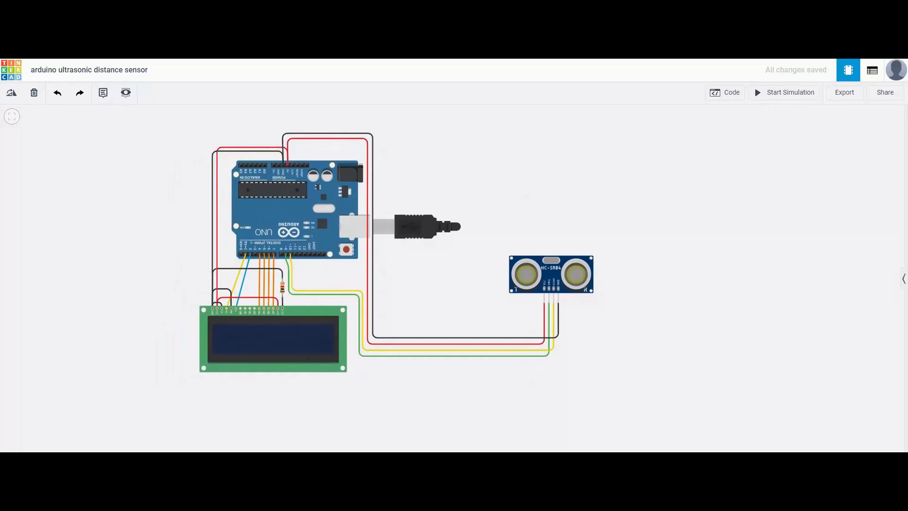
{"action": "left_click", "coordinate": [726, 93]}
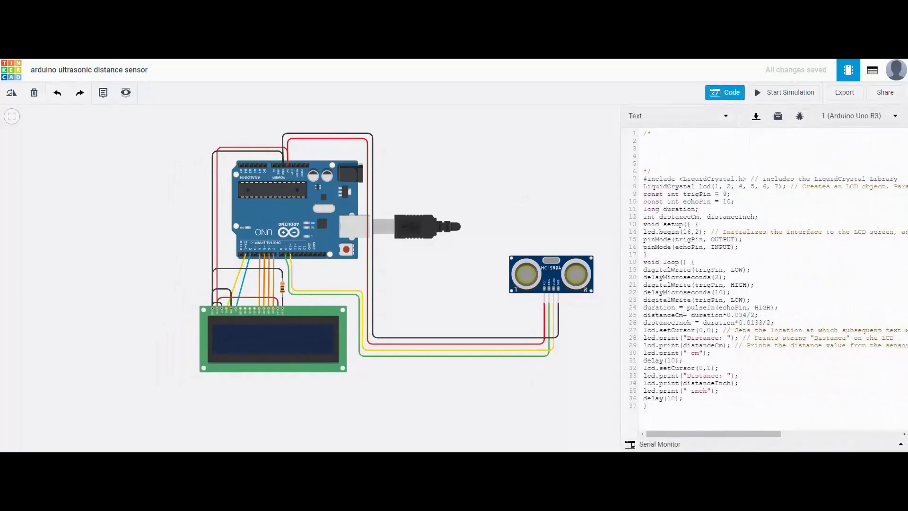
{"action": "left_click_drag", "start_coordinate": [620, 244], "coordinate": [541, 251]}
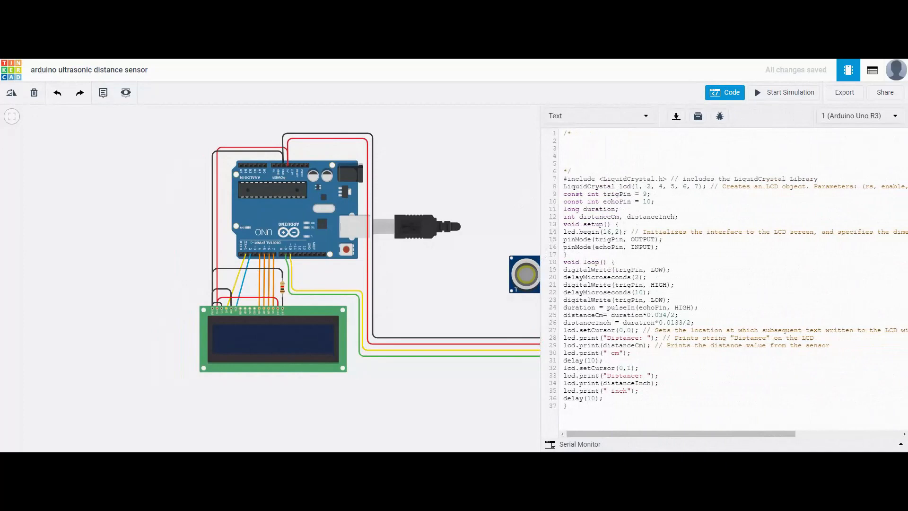
Review the LiquidCrystal library include and the lcd object declaration in the code
{"action": "triple_click", "coordinate": [576, 178]}
{"action": "left_click", "coordinate": [575, 179]}
{"action": "left_click_drag", "start_coordinate": [563, 186], "coordinate": [636, 186]}
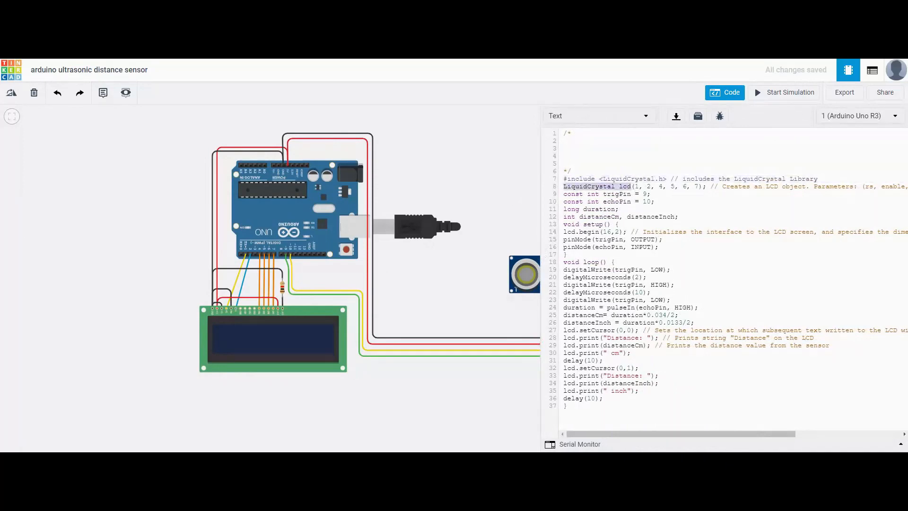
{"action": "left_click", "coordinate": [632, 187]}
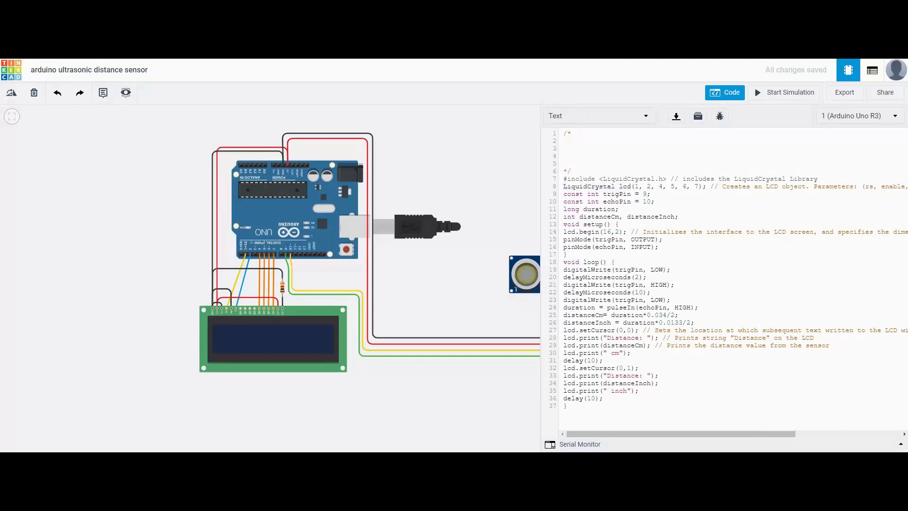
Review the trigPin and echoPin constants and the duration, distanceCm and distanceInch variable declarations
{"action": "double_click", "coordinate": [617, 194]}
{"action": "double_click", "coordinate": [644, 194]}
{"action": "double_click", "coordinate": [617, 201]}
{"action": "left_click", "coordinate": [646, 202]}
{"action": "double_click", "coordinate": [598, 209]}
{"action": "double_click", "coordinate": [599, 217]}
{"action": "double_click", "coordinate": [651, 217]}
{"action": "left_click", "coordinate": [659, 217]}
Examine the setup function's lcd.begin(16,2) call and the pinMode lines for trigPin and echoPin
{"action": "left_click_drag", "start_coordinate": [563, 232], "coordinate": [623, 232]}
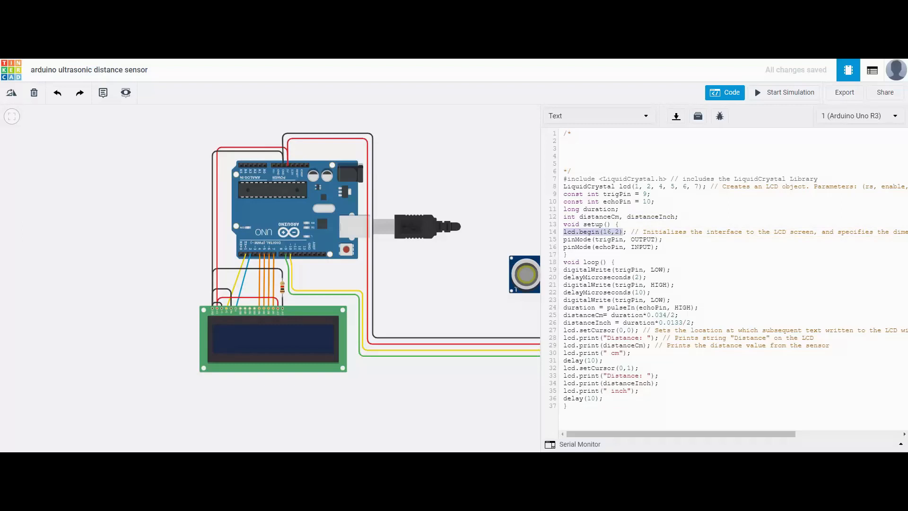
{"action": "double_click", "coordinate": [609, 239]}
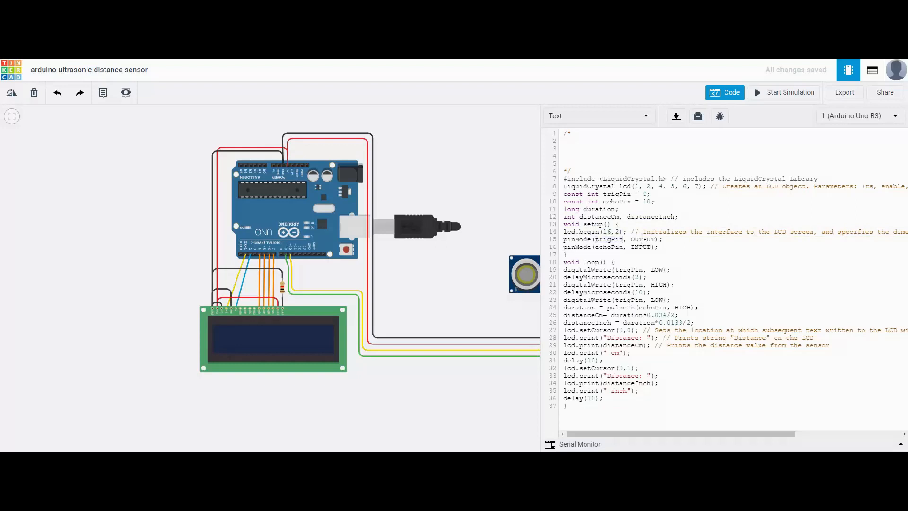
{"action": "double_click", "coordinate": [642, 239]}
{"action": "double_click", "coordinate": [609, 247]}
{"action": "double_click", "coordinate": [641, 247]}
Examine the trigger pulse lines at the start of the loop, including the 2 and 10 microsecond delays
{"action": "left_click", "coordinate": [655, 270]}
{"action": "double_click", "coordinate": [636, 277]}
{"action": "left_click_drag", "start_coordinate": [563, 292], "coordinate": [650, 292]}
{"action": "left_click", "coordinate": [649, 292]}
{"action": "mouse_move", "coordinate": [645, 293]}
{"action": "left_mouse_down"}
{"action": "mouse_move", "coordinate": [563, 292]}
{"action": "mouse_move", "coordinate": [650, 292]}
{"action": "left_mouse_up"}
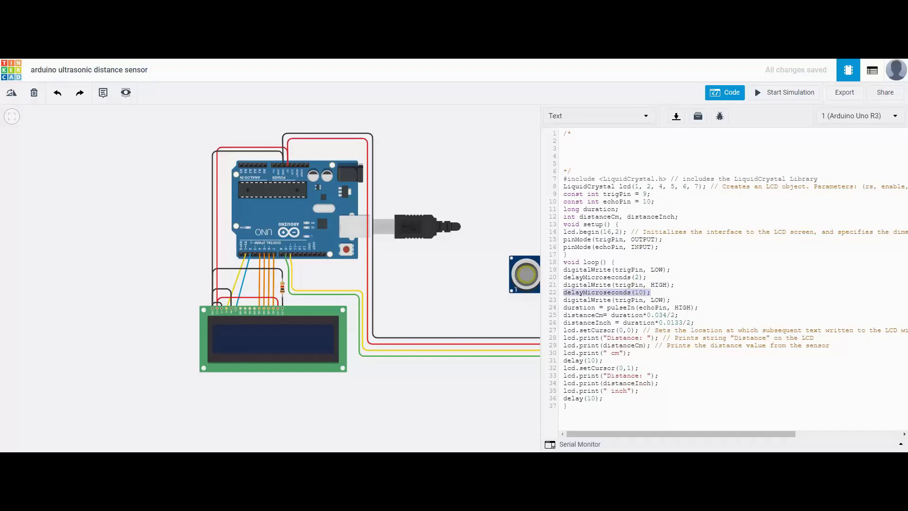
Examine the pulseIn line that assigns duration, including its echoPin and HIGH arguments
{"action": "left_click_drag", "start_coordinate": [564, 308], "coordinate": [698, 308]}
{"action": "double_click", "coordinate": [621, 307]}
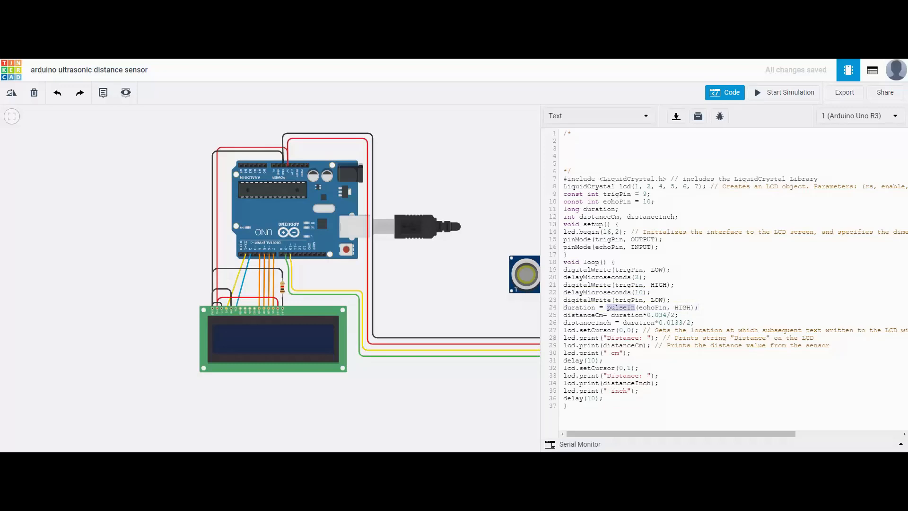
{"action": "double_click", "coordinate": [578, 307]}
{"action": "double_click", "coordinate": [682, 307]}
{"action": "double_click", "coordinate": [652, 307]}
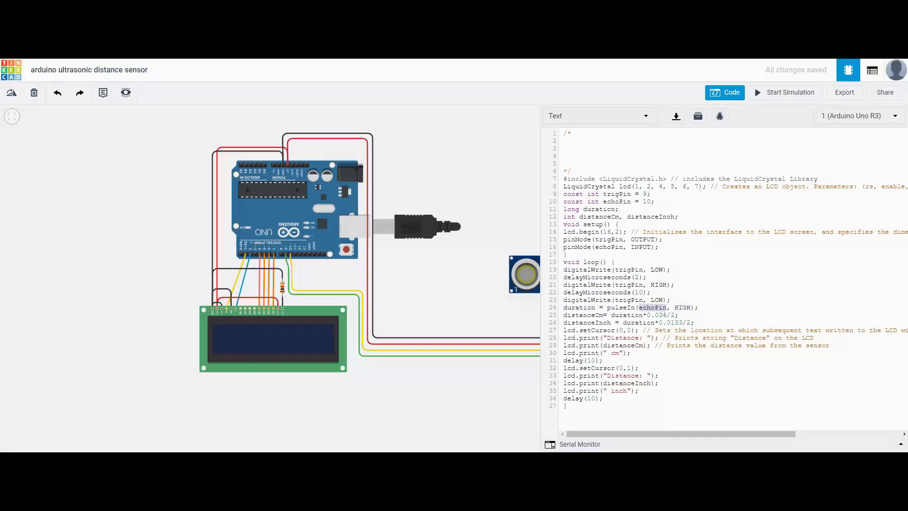
Examine how distanceCm and distanceInch are calculated from duration
{"action": "double_click", "coordinate": [582, 314]}
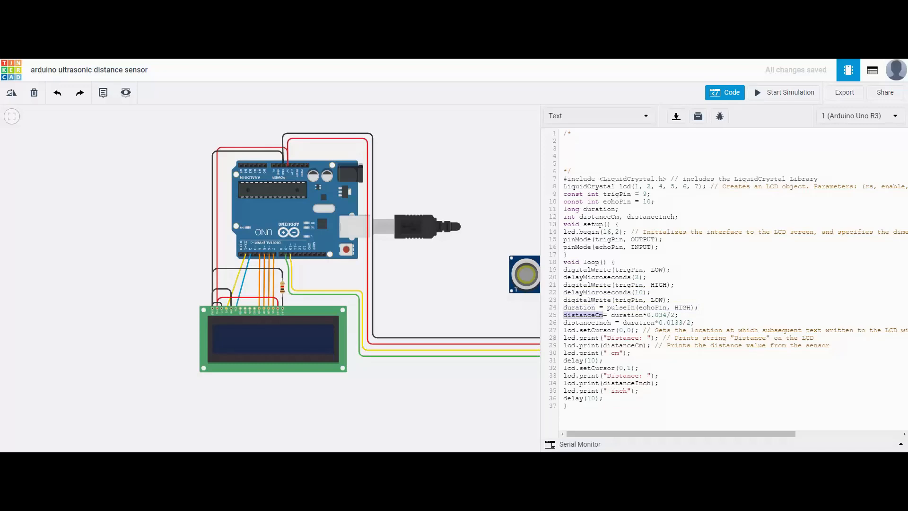
{"action": "double_click", "coordinate": [626, 314]}
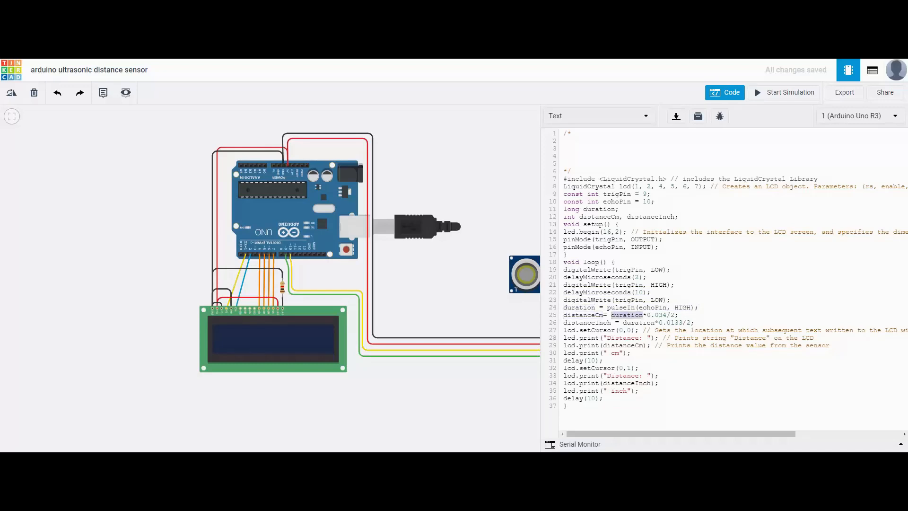
{"action": "double_click", "coordinate": [672, 314]}
{"action": "left_click", "coordinate": [673, 316]}
{"action": "left_click_drag", "start_coordinate": [564, 322], "coordinate": [611, 322]}
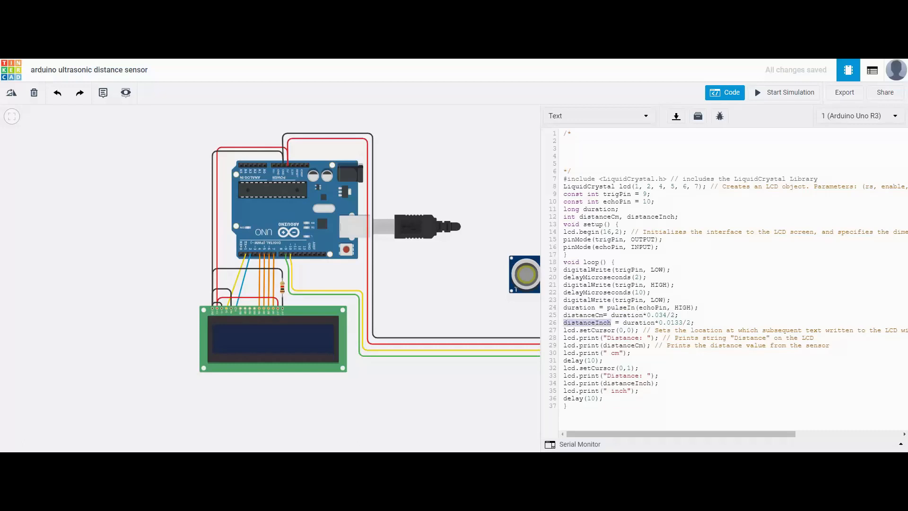
{"action": "left_click", "coordinate": [611, 322]}
Review the lcd.setCursor and lcd.print lines that write the distance on the LCD
{"action": "left_click_drag", "start_coordinate": [563, 330], "coordinate": [627, 375]}
{"action": "left_click", "coordinate": [632, 353]}
{"action": "left_click", "coordinate": [627, 375]}
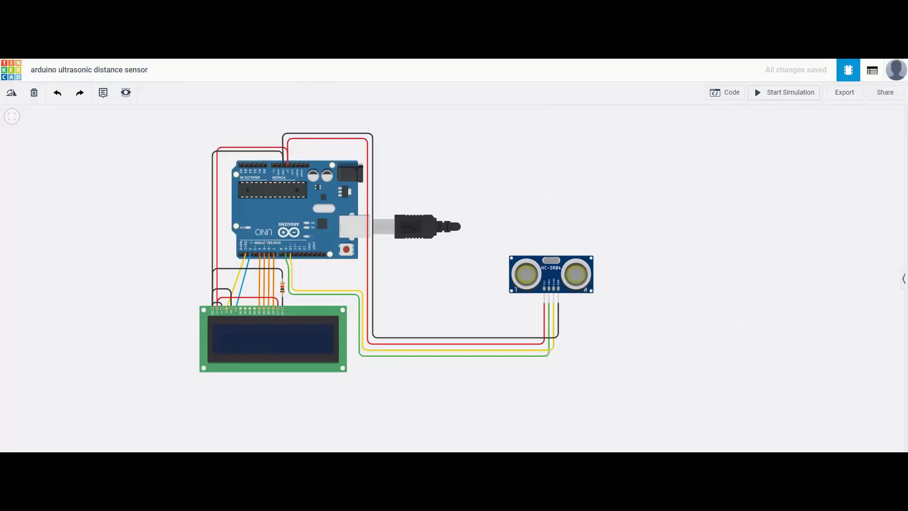
Start the simulation and move the ultrasonic sensor's target to about 216 cm away
{"action": "left_click", "coordinate": [785, 92]}
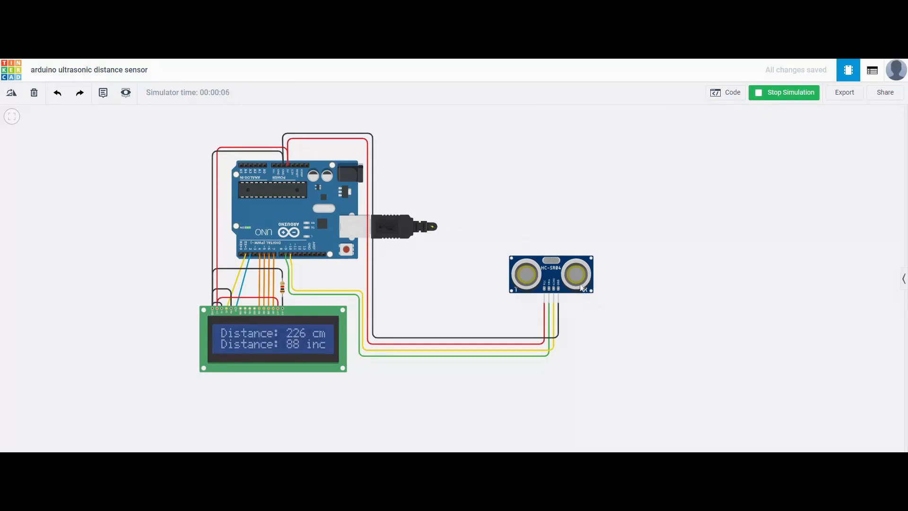
{"action": "left_click", "coordinate": [552, 283]}
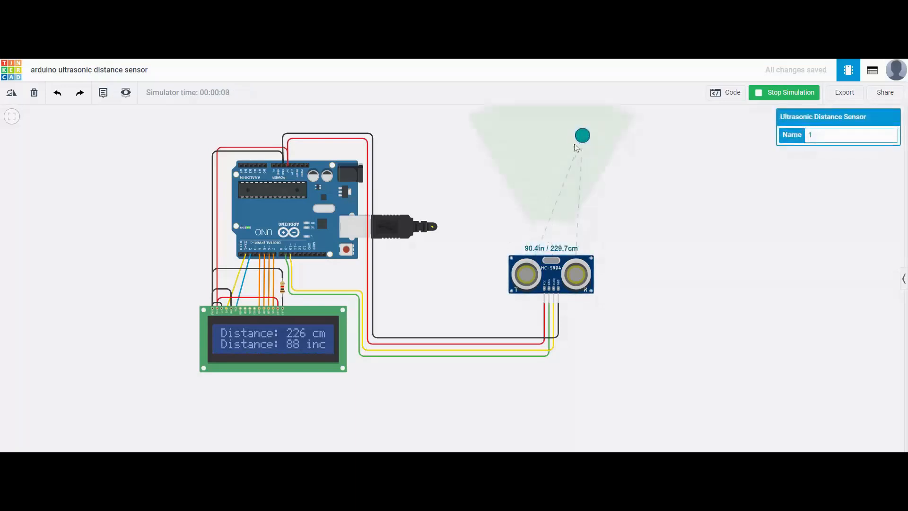
{"action": "left_click_drag", "start_coordinate": [582, 137], "coordinate": [574, 140]}
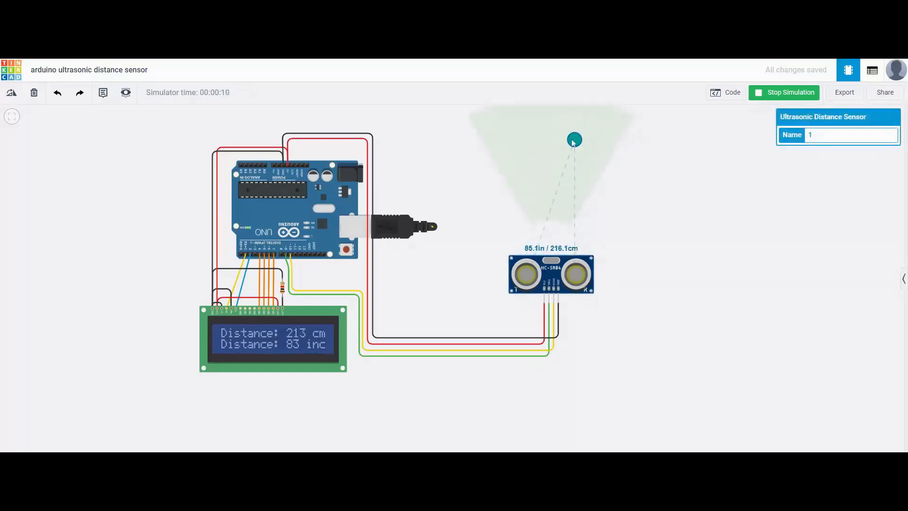
Test the LCD readout with the target at about 150 cm, 175 cm and 253 cm from the sensor
{"action": "scroll", "coordinate": [600, 163], "scroll_direction": "down", "scroll_amount": 2}
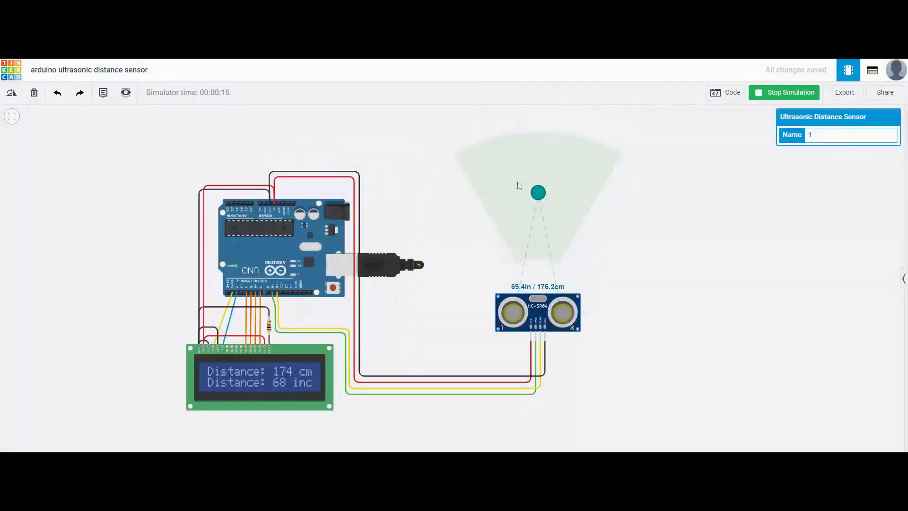
{"action": "mouse_move", "coordinate": [540, 197]}
{"action": "left_mouse_down"}
{"action": "mouse_move", "coordinate": [568, 191]}
{"action": "mouse_move", "coordinate": [543, 189]}
{"action": "mouse_move", "coordinate": [542, 211]}
{"action": "left_mouse_up"}
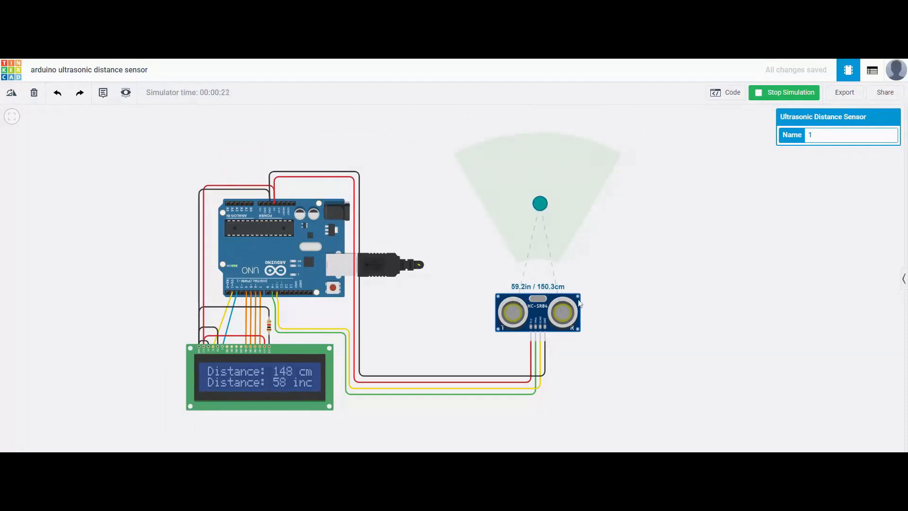
{"action": "mouse_move", "coordinate": [541, 211]}
{"action": "left_mouse_down"}
{"action": "mouse_move", "coordinate": [542, 161]}
{"action": "mouse_move", "coordinate": [590, 158]}
{"action": "mouse_move", "coordinate": [523, 206]}
{"action": "mouse_move", "coordinate": [540, 196]}
{"action": "left_mouse_up"}
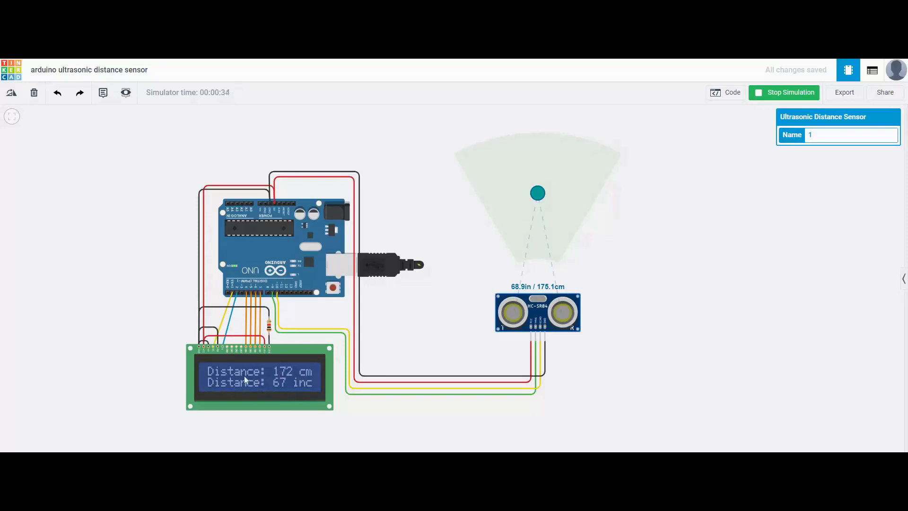
{"action": "left_click_drag", "start_coordinate": [537, 194], "coordinate": [540, 165]}
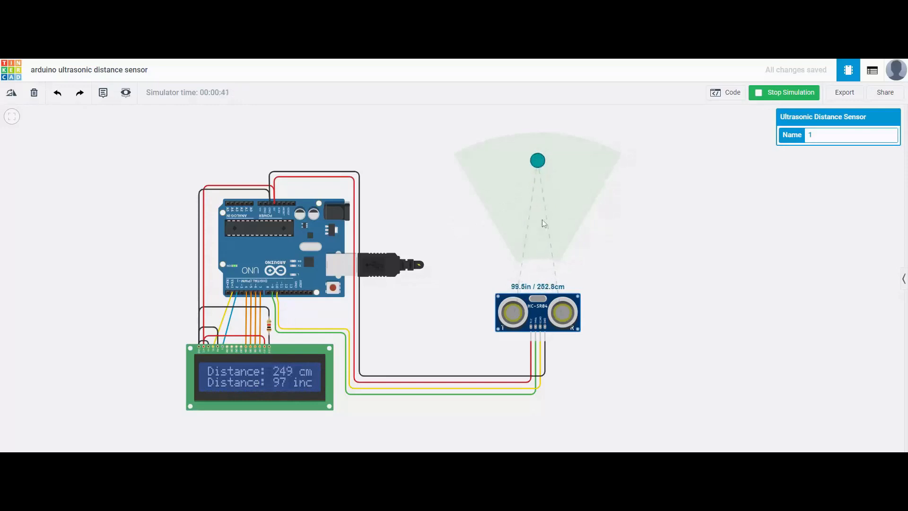
{"action": "scroll", "coordinate": [542, 219], "scroll_direction": "down", "scroll_amount": 1}
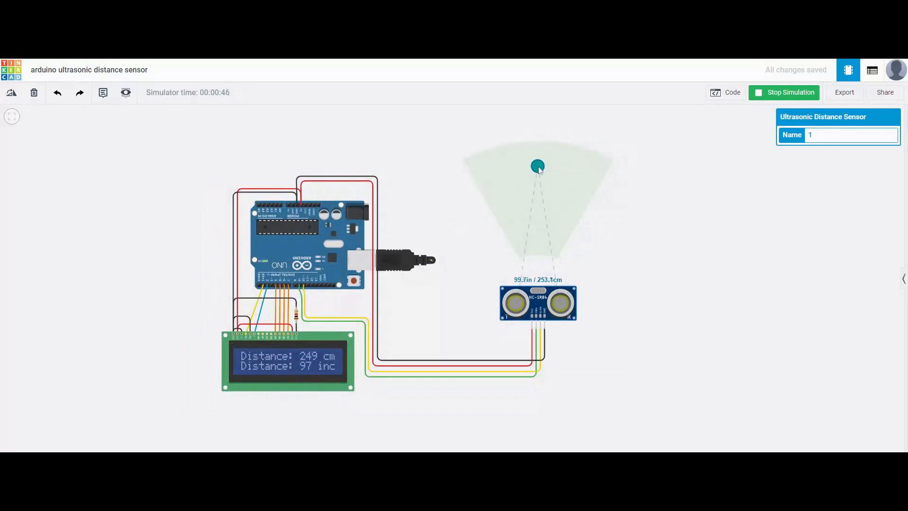
Move the target outside the sensor's detection cone, then return it inside at about 248 cm
{"action": "left_click_drag", "start_coordinate": [545, 172], "coordinate": [634, 191]}
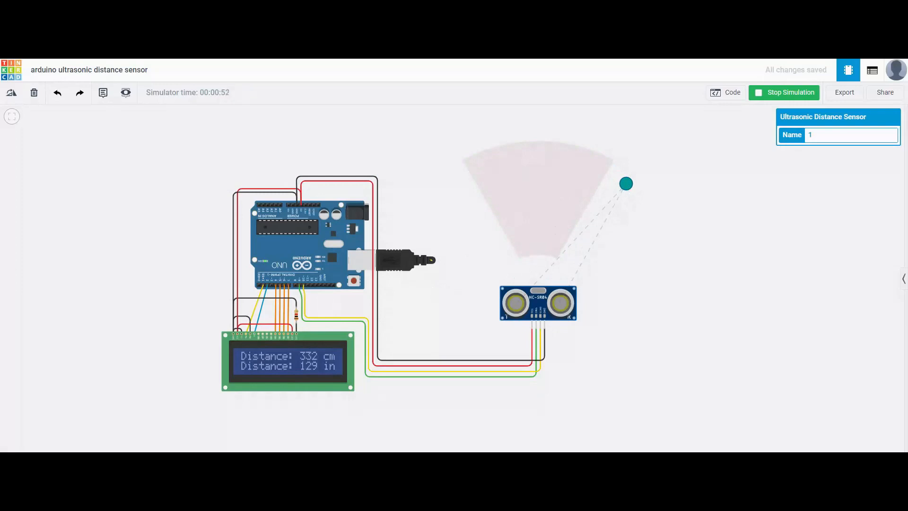
{"action": "left_click_drag", "start_coordinate": [626, 184], "coordinate": [535, 171]}
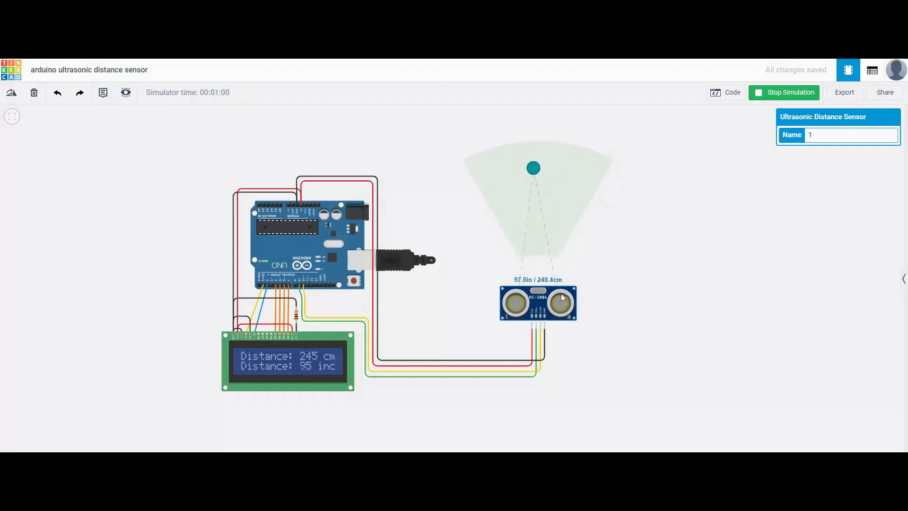
{"action": "scroll", "coordinate": [509, 307], "scroll_direction": "up", "scroll_amount": 3}
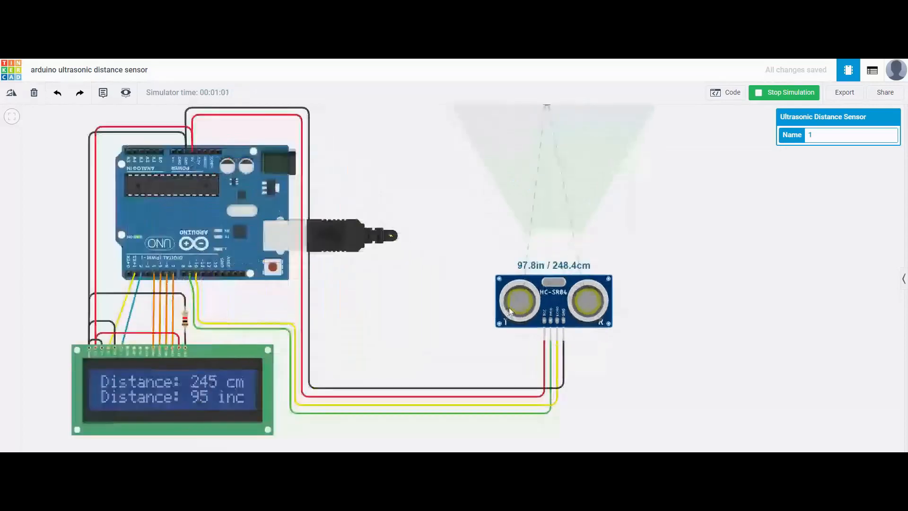
{"action": "scroll", "coordinate": [575, 184], "scroll_direction": "down", "scroll_amount": 3}
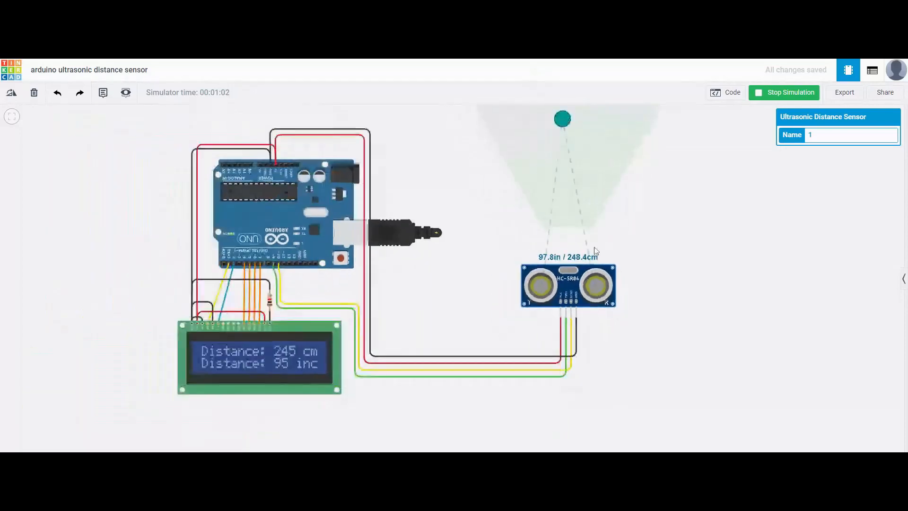
Place the target at about 251 cm from the sensor, within its detection cone
{"action": "left_click_drag", "start_coordinate": [572, 144], "coordinate": [577, 145]}
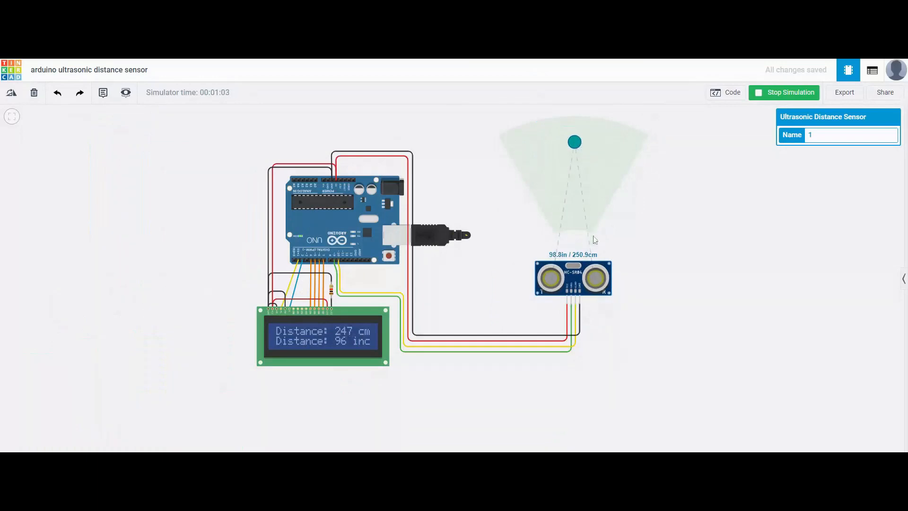
{"action": "scroll", "coordinate": [599, 291], "scroll_direction": "down", "scroll_amount": 1}
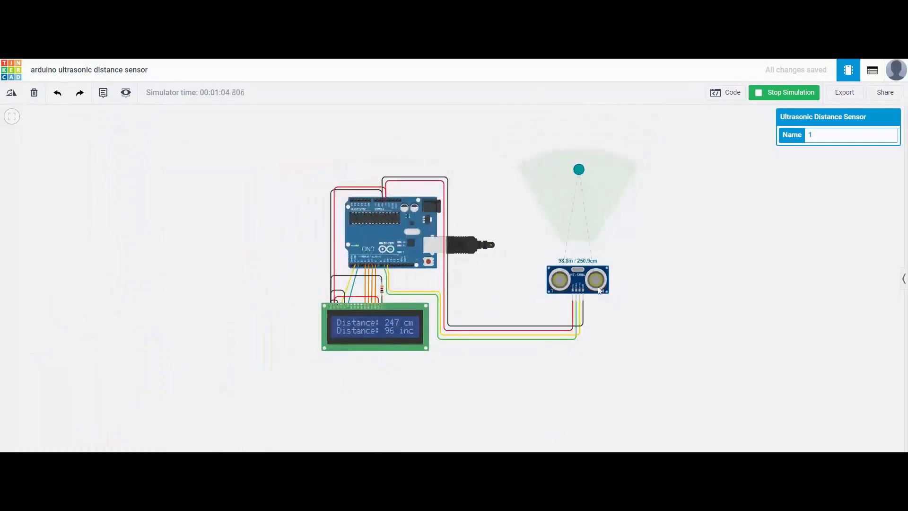
{"action": "scroll", "coordinate": [599, 291], "scroll_direction": "up", "scroll_amount": 2}
{"action": "scroll", "coordinate": [598, 291], "scroll_direction": "down", "scroll_amount": 1}
{"action": "scroll", "coordinate": [599, 290], "scroll_direction": "down", "scroll_amount": 2}
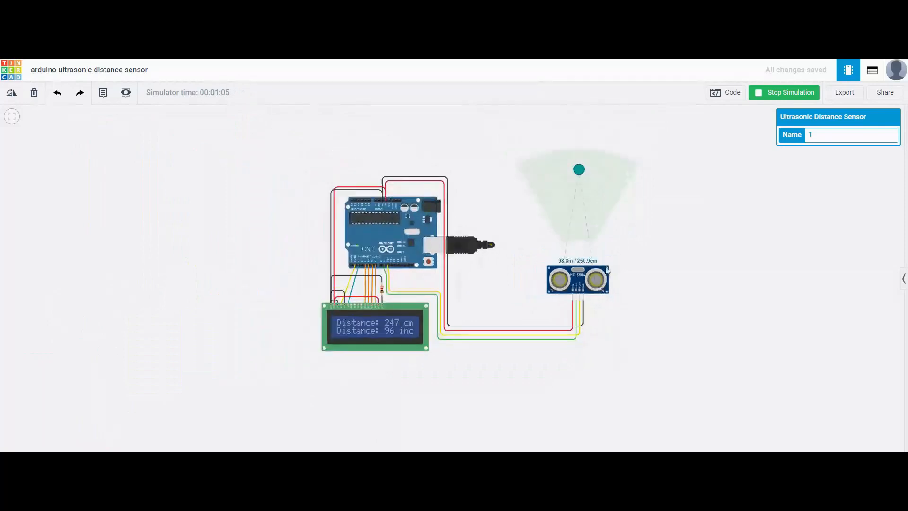